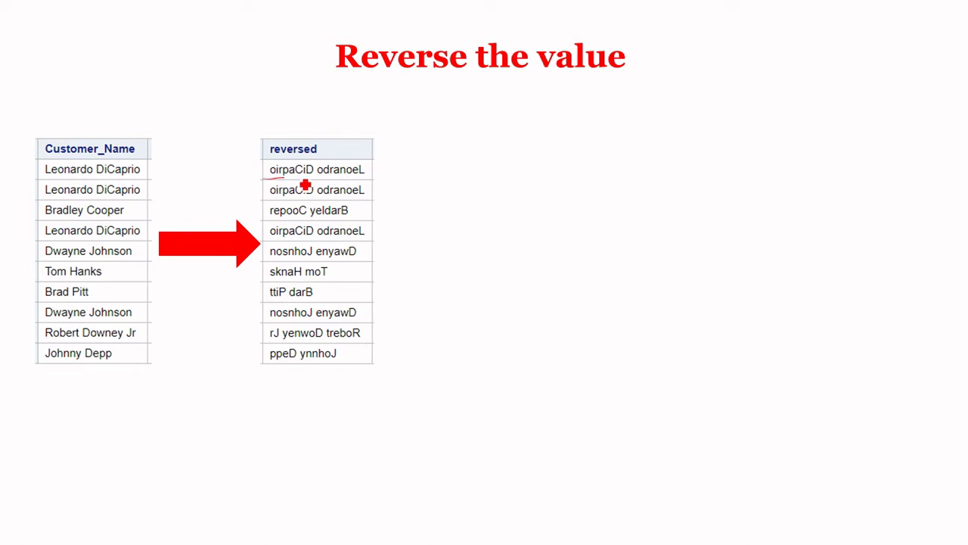
Step: Underline the first Leonardo DiCaprio and its reversed value in red, then bring SAS Studio forward
{"action": "left_click_drag", "start_coordinate": [269, 177], "coordinate": [372, 179]}
{"action": "left_click_drag", "start_coordinate": [36, 182], "coordinate": [155, 181]}
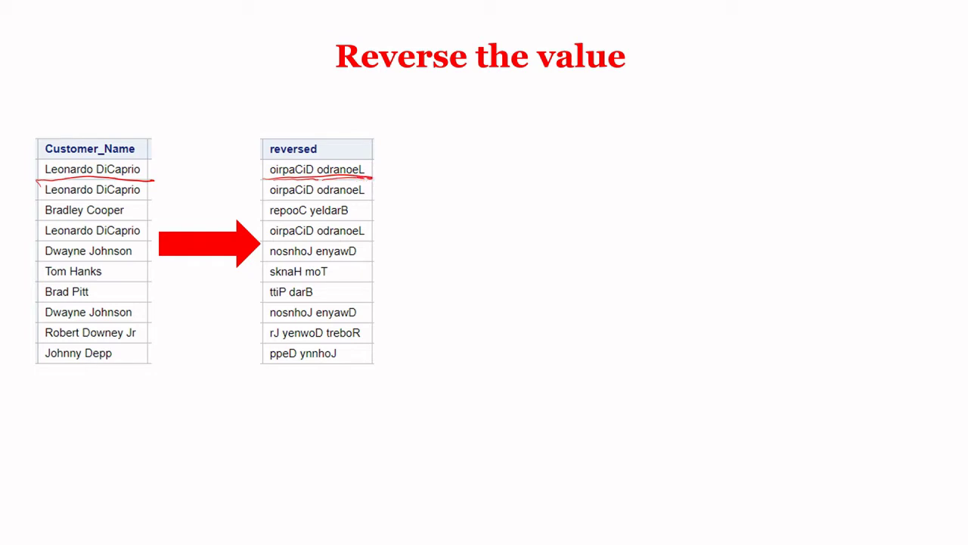
{"action": "key", "text": "alt+Tab"}
{"action": "key", "text": "Tab"}
{"action": "key", "text": "Tab"}
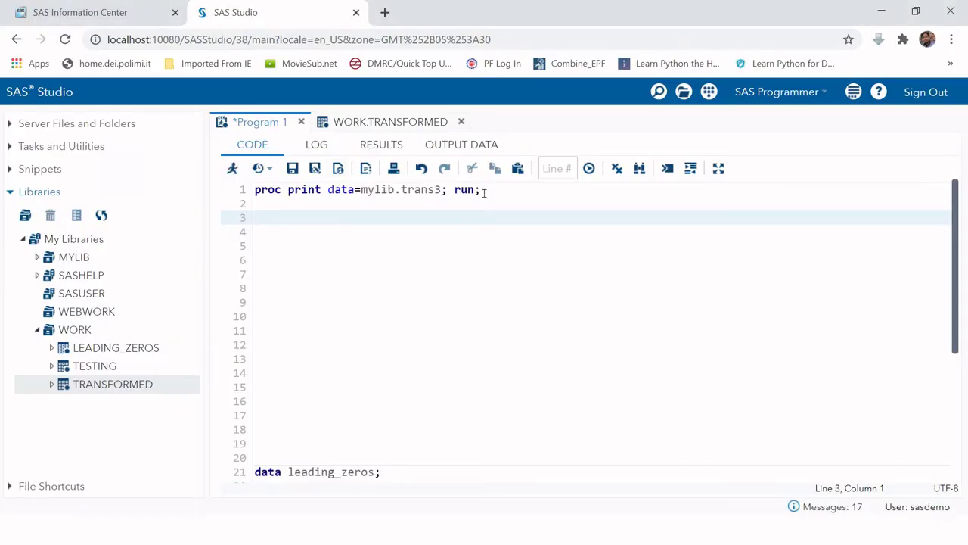
Step: Run the proc print of mylib.trans3 and return to the code on line 2
{"action": "left_click_drag", "start_coordinate": [481, 190], "coordinate": [244, 185]}
{"action": "left_click", "coordinate": [233, 168]}
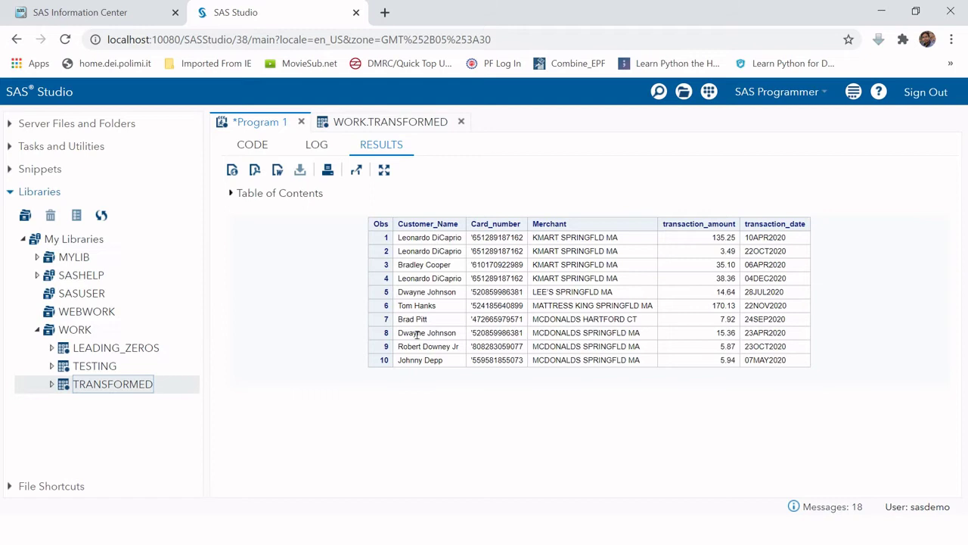
{"action": "left_click", "coordinate": [252, 145]}
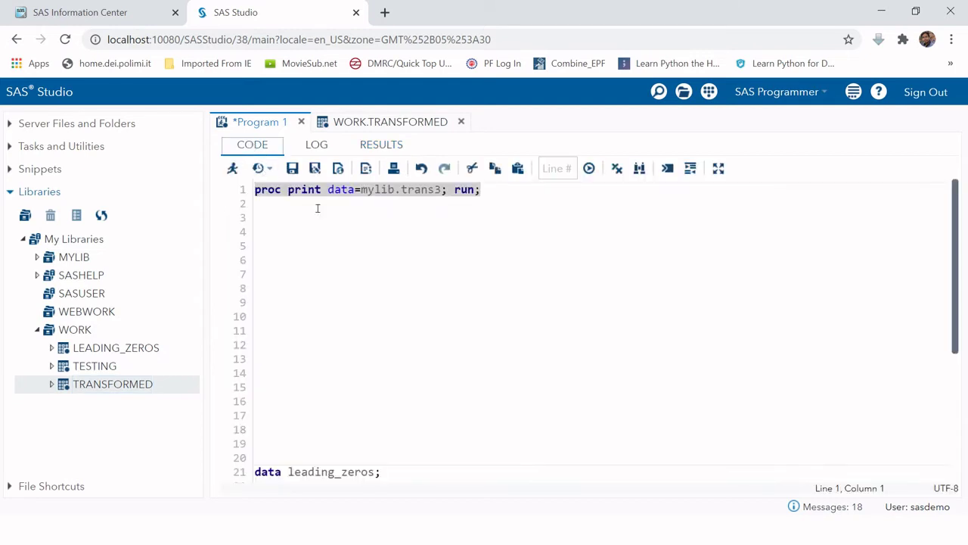
{"action": "left_click", "coordinate": [508, 203]}
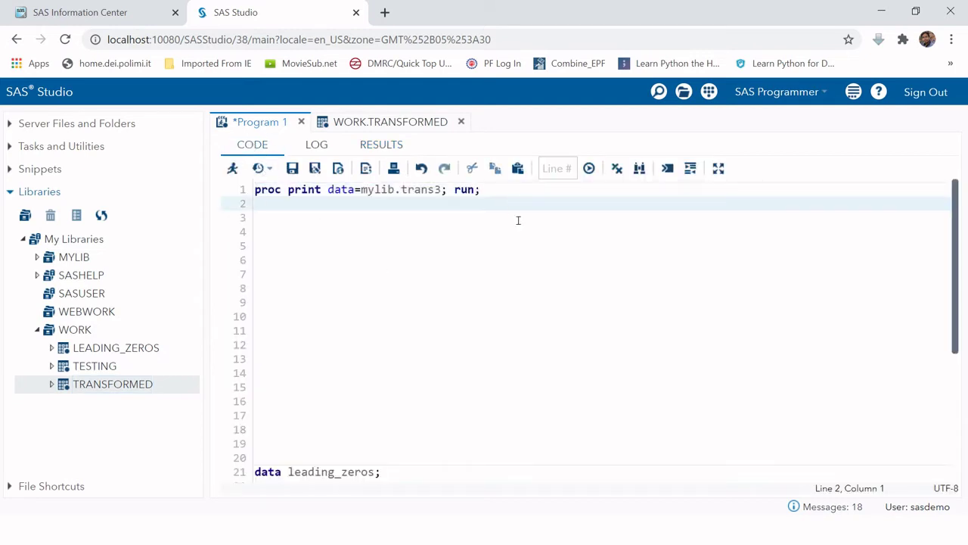
Step: Start a data step 'testing' that sets mylib.trans3 keeping only customer_name
{"action": "key", "text": "Return"}
{"action": "type", "text": "data "}
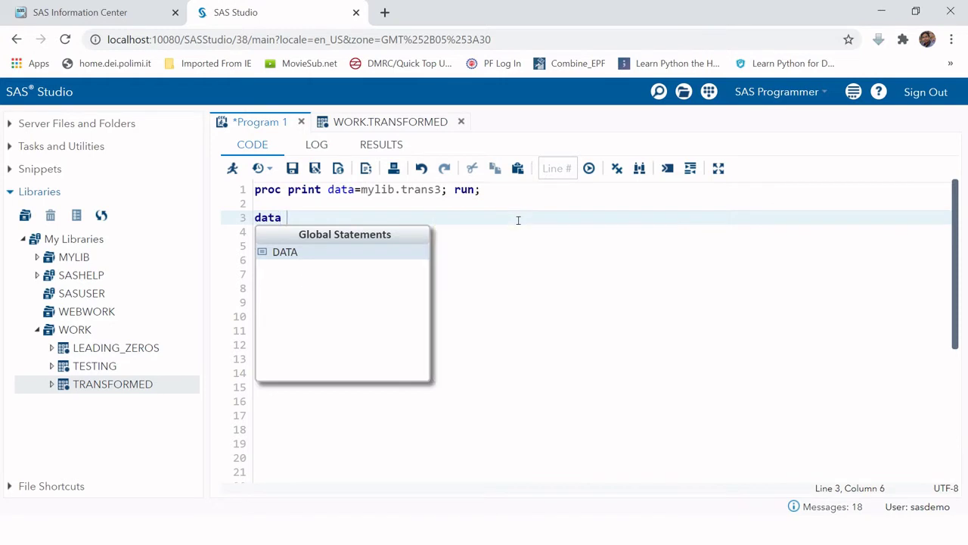
{"action": "type", "text": "testing;"}
{"action": "key", "text": "Return"}
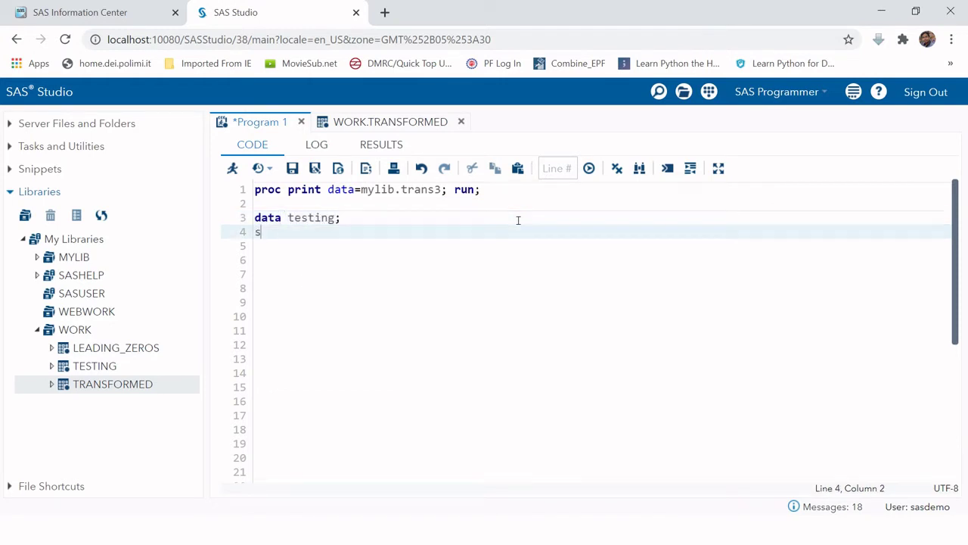
{"action": "type", "text": "set mylib"}
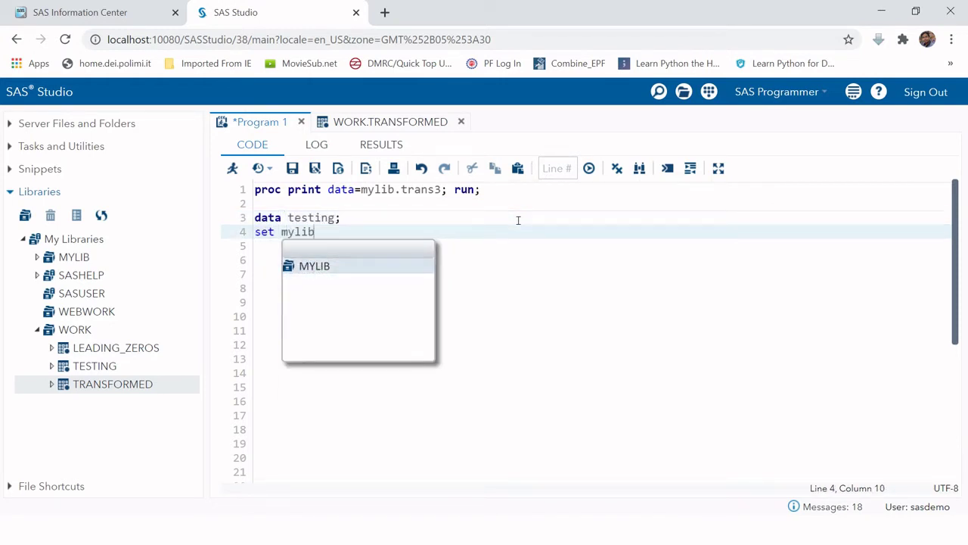
{"action": "type", "text": ".tr"}
{"action": "key", "text": "Down"}
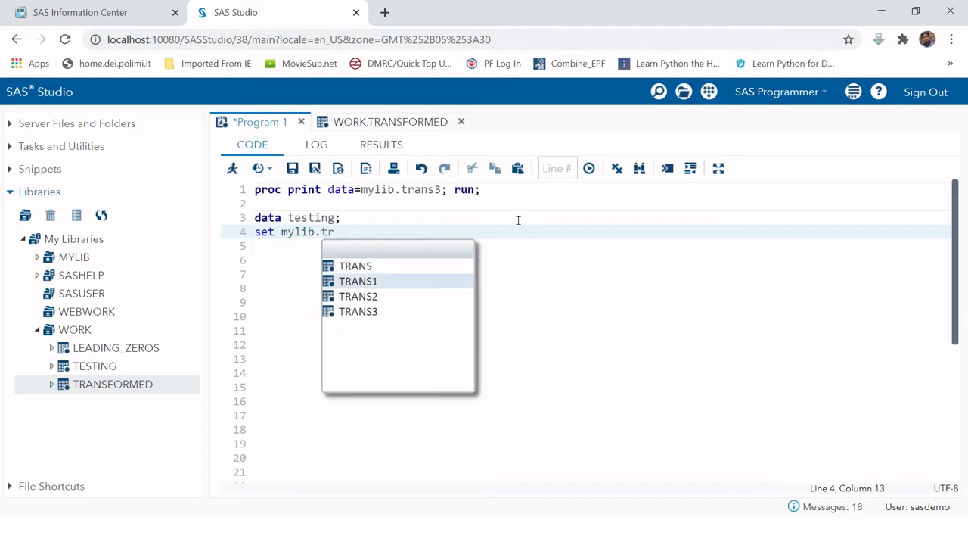
{"action": "key", "text": "Down"}
{"action": "key", "text": "Down"}
{"action": "key", "text": "Return"}
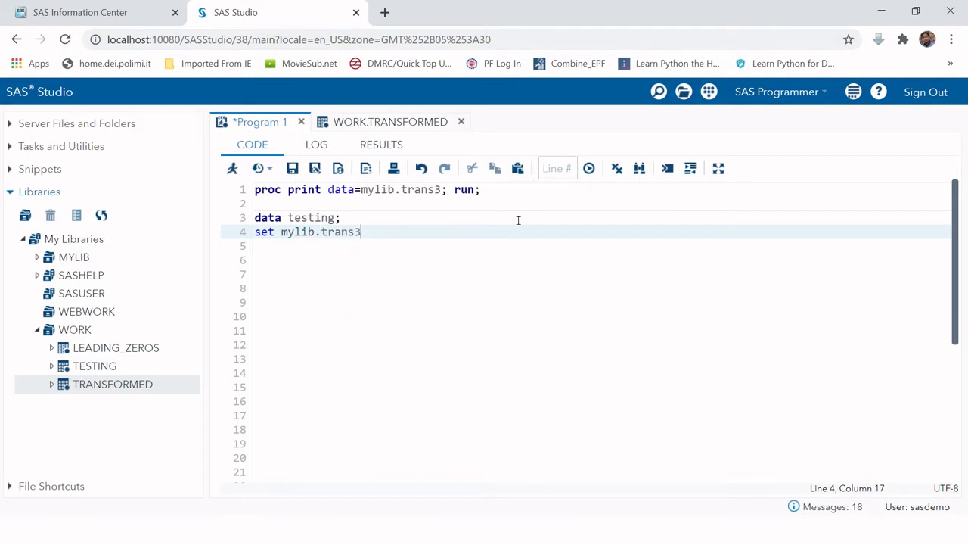
{"action": "type", "text": "(k"}
{"action": "type", "text": "eep=cus"}
{"action": "type", "text": "tomer_"}
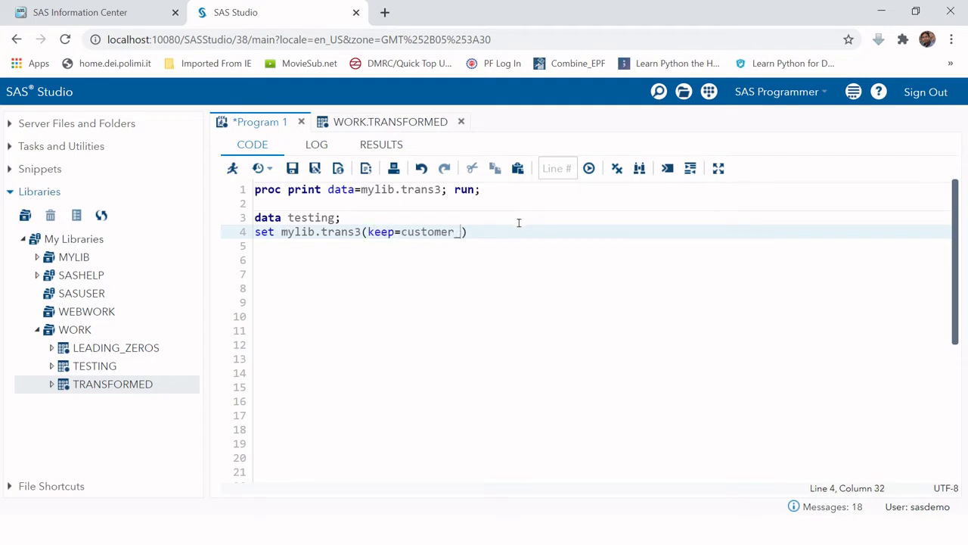
{"action": "type", "text": "name)"}
{"action": "type", "text": ";"}
{"action": "key", "text": "Return"}
{"action": "key", "text": "Return"}
Step: Add reversed = reverse(customer_name); and close the data step with run;
{"action": "type", "text": "re"}
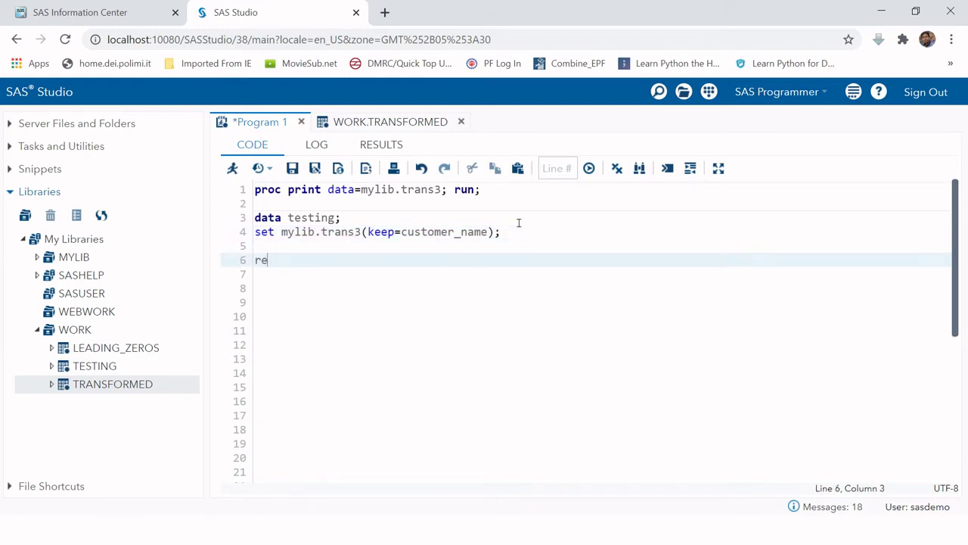
{"action": "type", "text": "verse "}
{"action": "type", "text": "="}
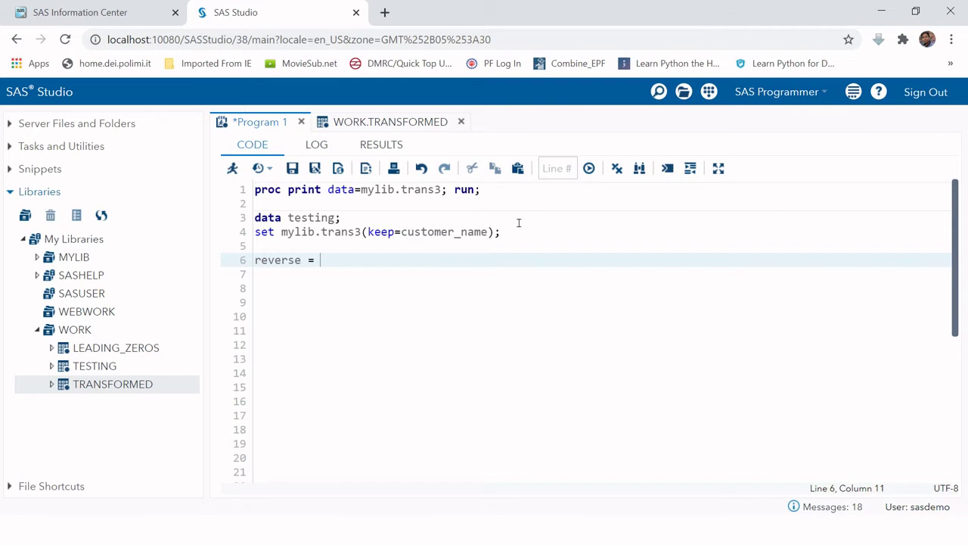
{"action": "key", "text": "BackSpace"}
{"action": "key", "text": "BackSpace"}
{"action": "key", "text": "BackSpace"}
{"action": "type", "text": "d = "}
{"action": "type", "text": "rever"}
{"action": "type", "text": "se("}
{"action": "type", "text": "customer"}
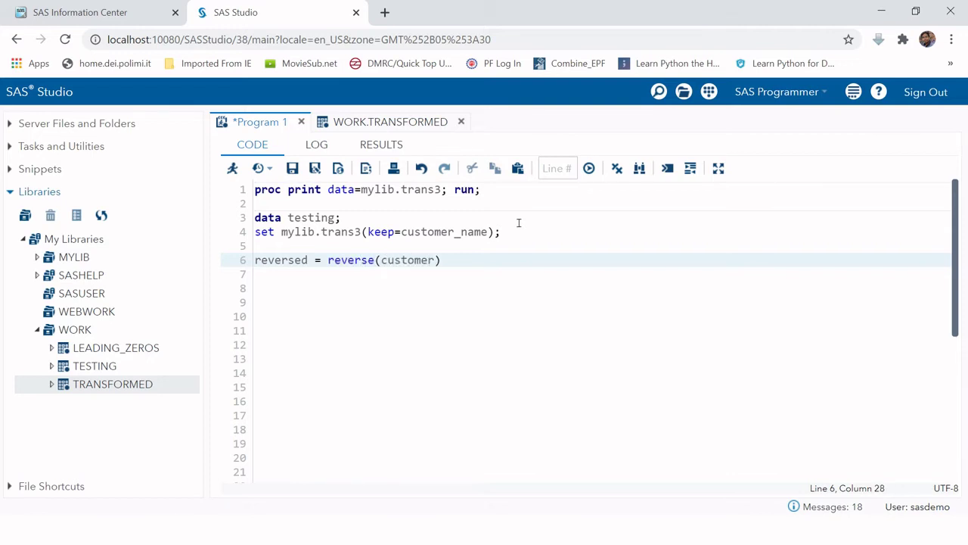
{"action": "type", "text": "_name"}
{"action": "type", "text": ");"}
{"action": "key", "text": "Return"}
{"action": "type", "text": "run"}
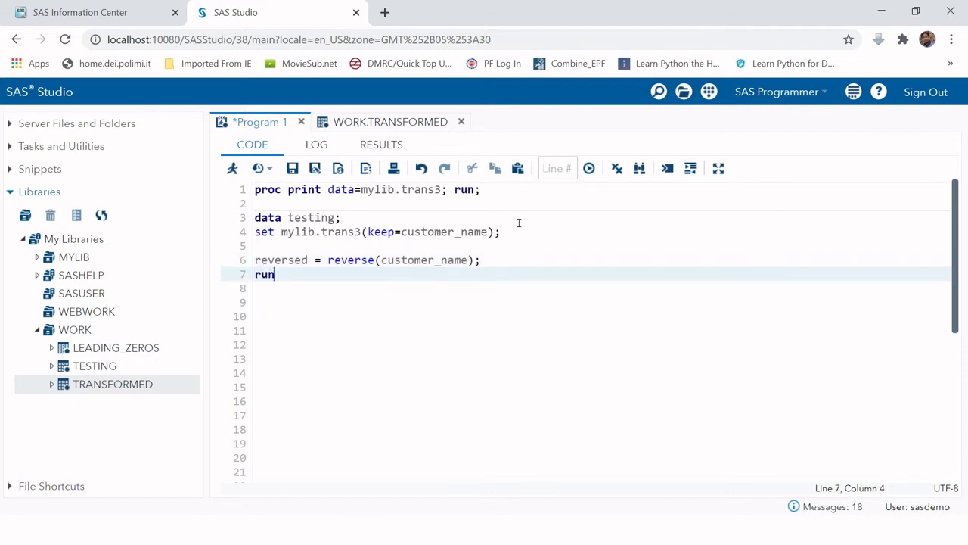
{"action": "type", "text": ";"}
{"action": "key", "text": "Return"}
{"action": "key", "text": "Return"}
Step: Add proc print data=testing; run; and select the new code block
{"action": "type", "text": "proc "}
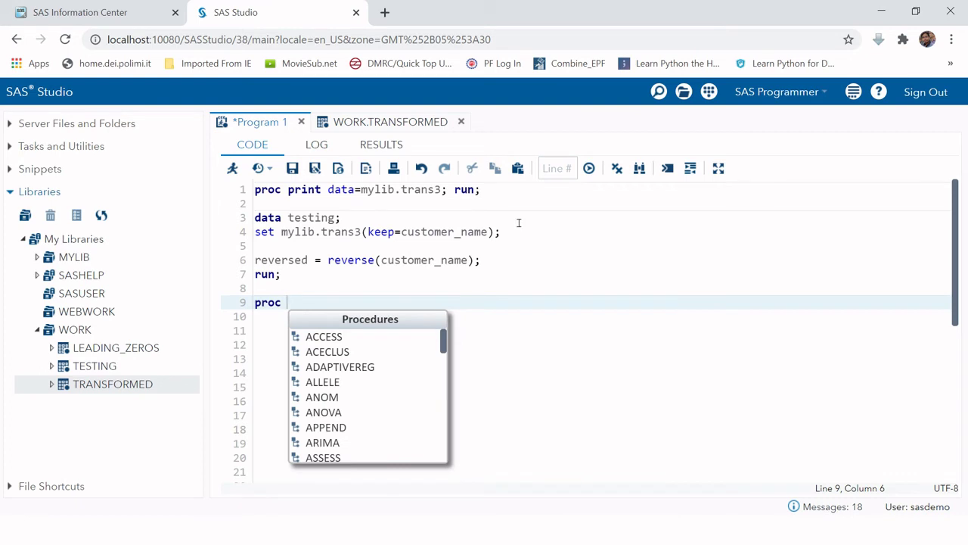
{"action": "type", "text": "print"}
{"action": "key", "text": "Escape"}
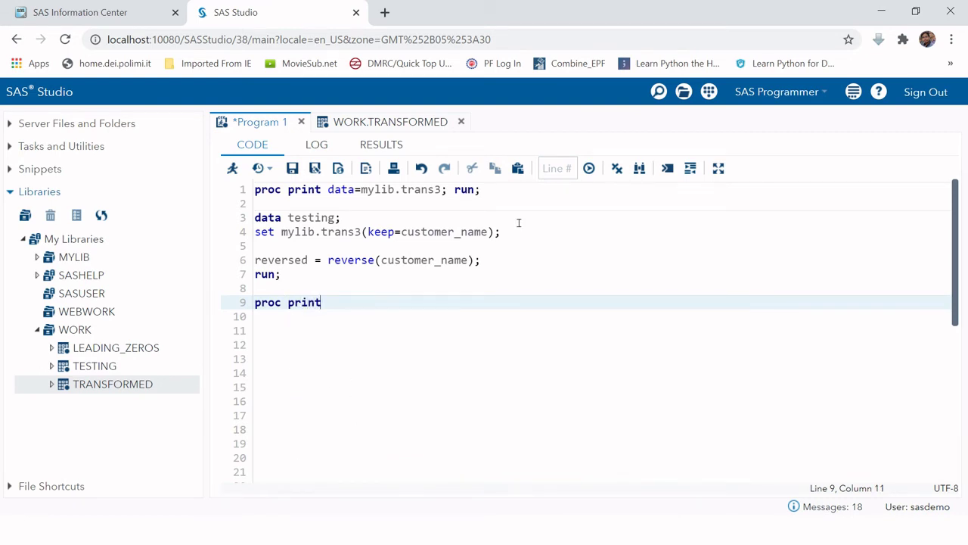
{"action": "type", "text": " data=tes"}
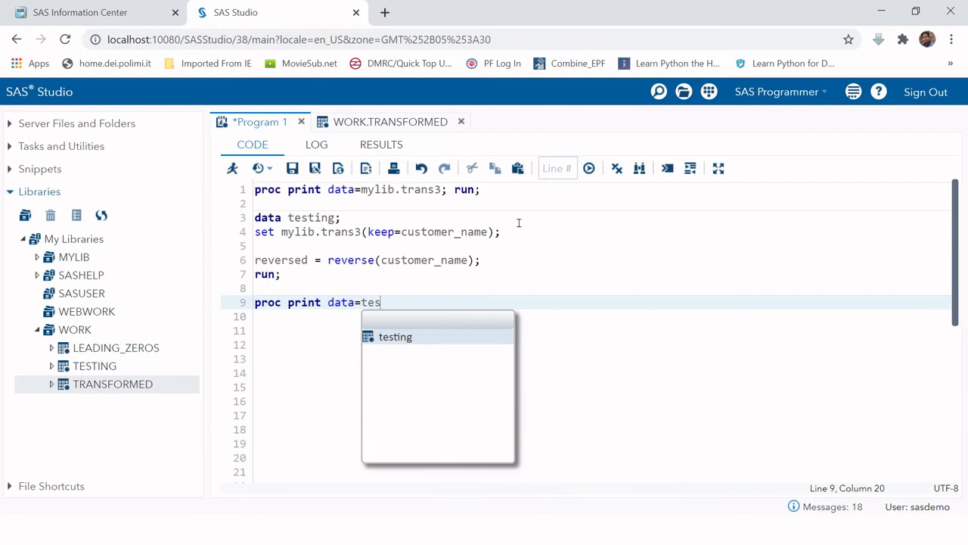
{"action": "type", "text": "ting; run"}
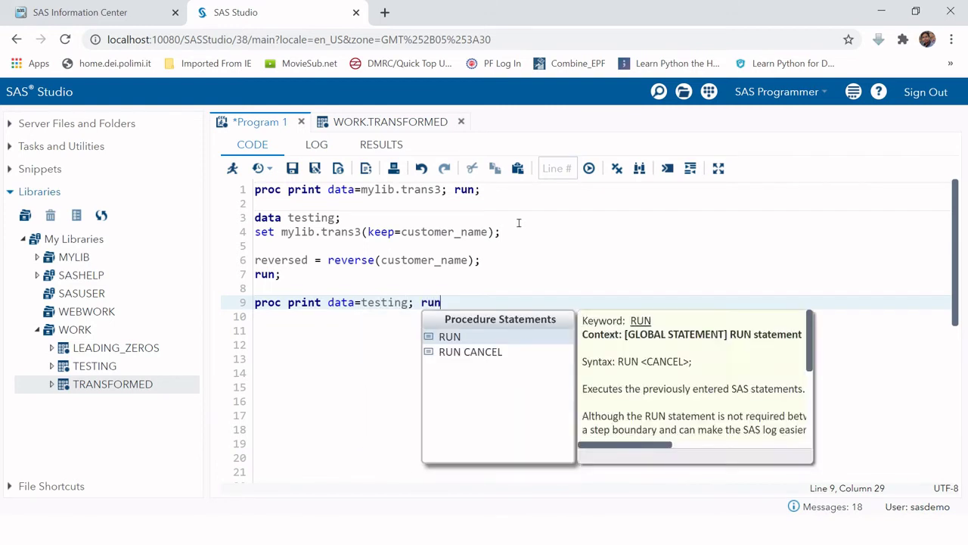
{"action": "key", "text": "Escape"}
{"action": "type", "text": ";"}
{"action": "key", "text": "shift+Home"}
{"action": "key", "text": "shift+Up"}
{"action": "key", "text": "shift+Up"}
{"action": "key", "text": "shift+Up"}
{"action": "key", "text": "shift+Up"}
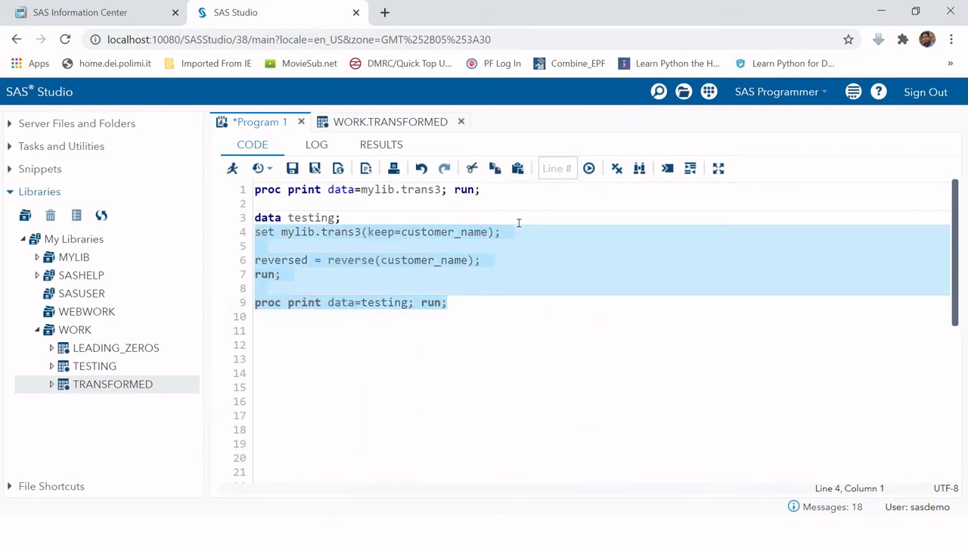
{"action": "key", "text": "shift+Up"}
Step: Run the selected testing code with F3 and scroll through the reversed names
{"action": "key", "text": "F3"}
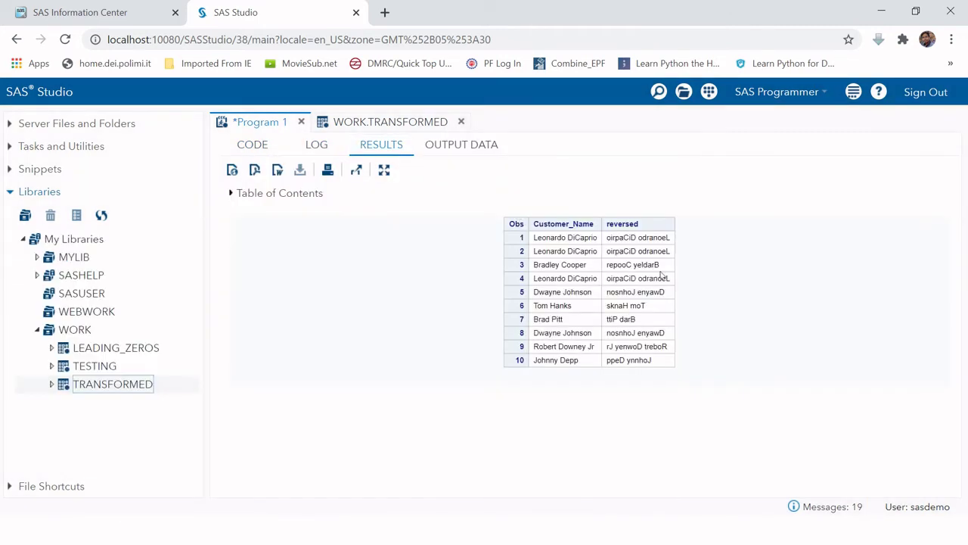
{"action": "scroll", "coordinate": [484, 303], "scroll_direction": "down", "scroll_amount": 2}
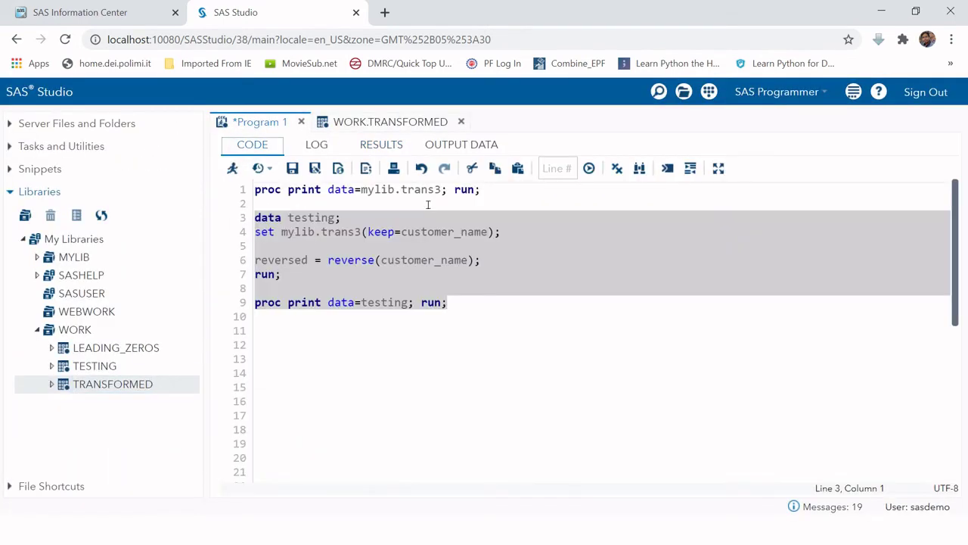
Step: Rerun the trans3 print statement on line 1, then return to the code
{"action": "left_click", "coordinate": [482, 190]}
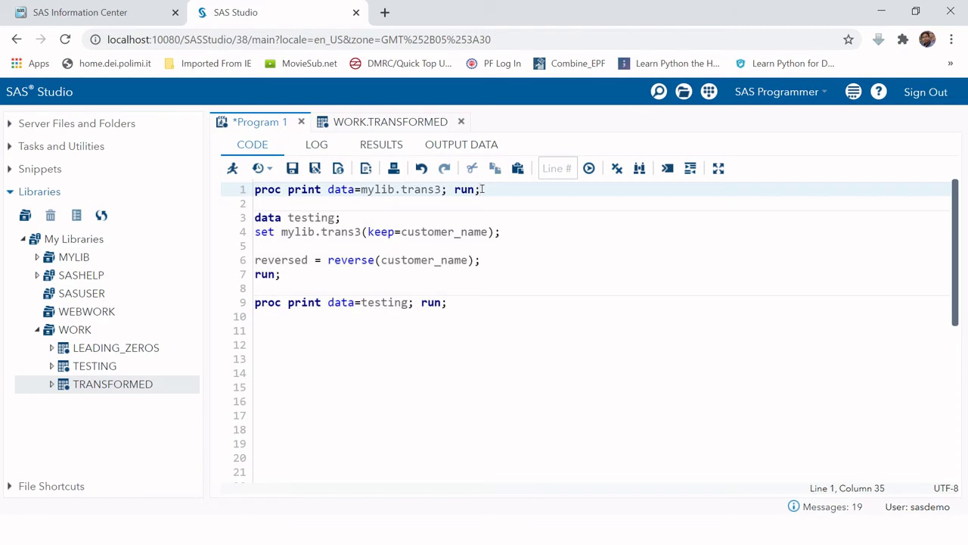
{"action": "key", "text": "shift+Home"}
{"action": "key", "text": "F3"}
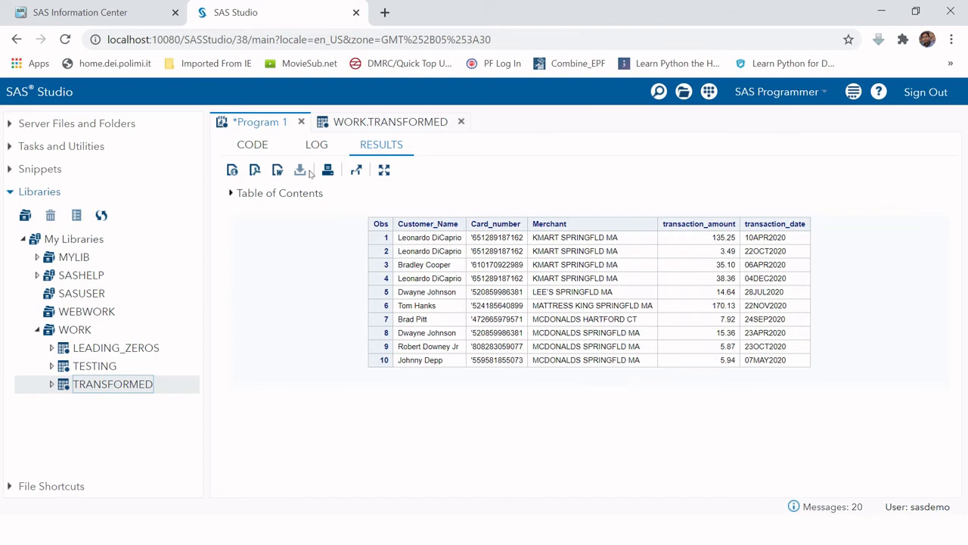
{"action": "left_click", "coordinate": [264, 146]}
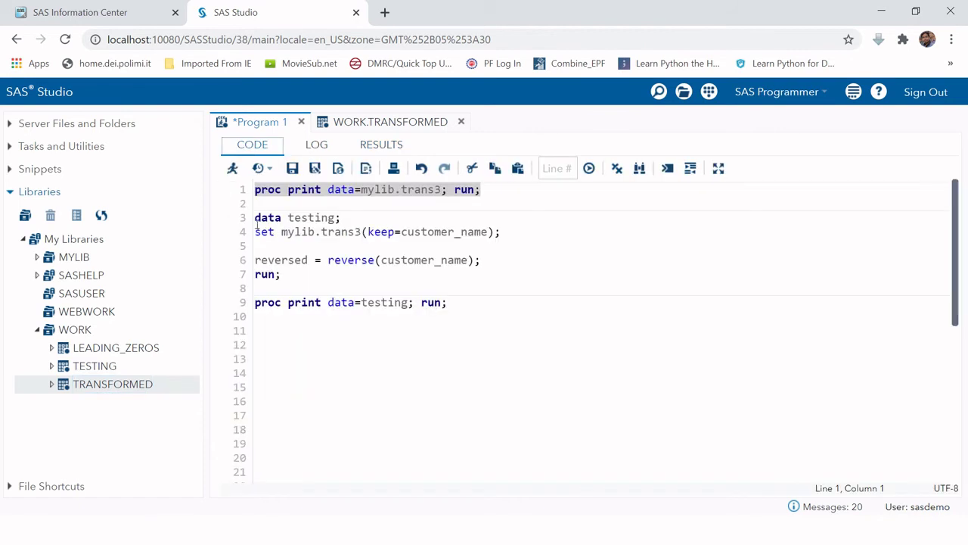
Step: Add transaction_amount to the keep= list after customer_name
{"action": "left_click", "coordinate": [481, 260]}
{"action": "key", "text": "Return"}
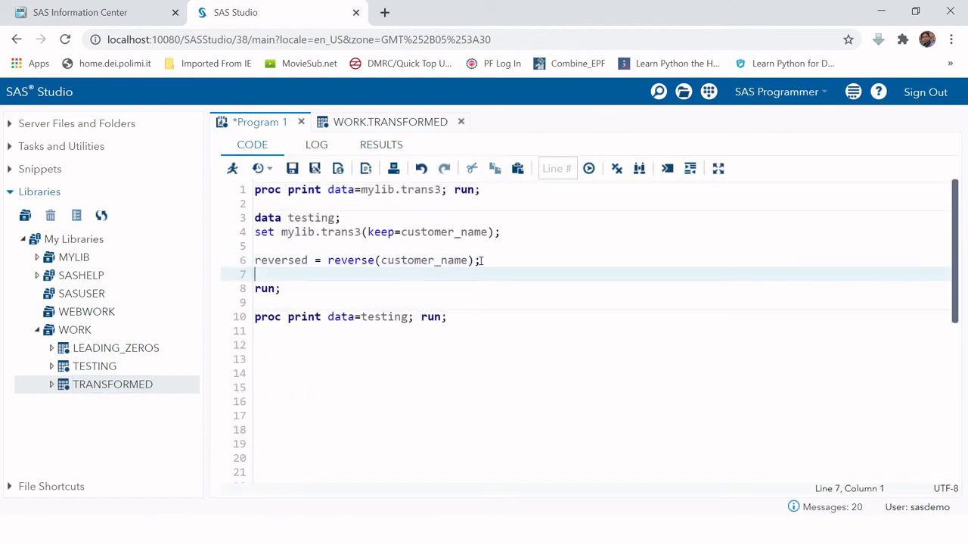
{"action": "left_click", "coordinate": [491, 237]}
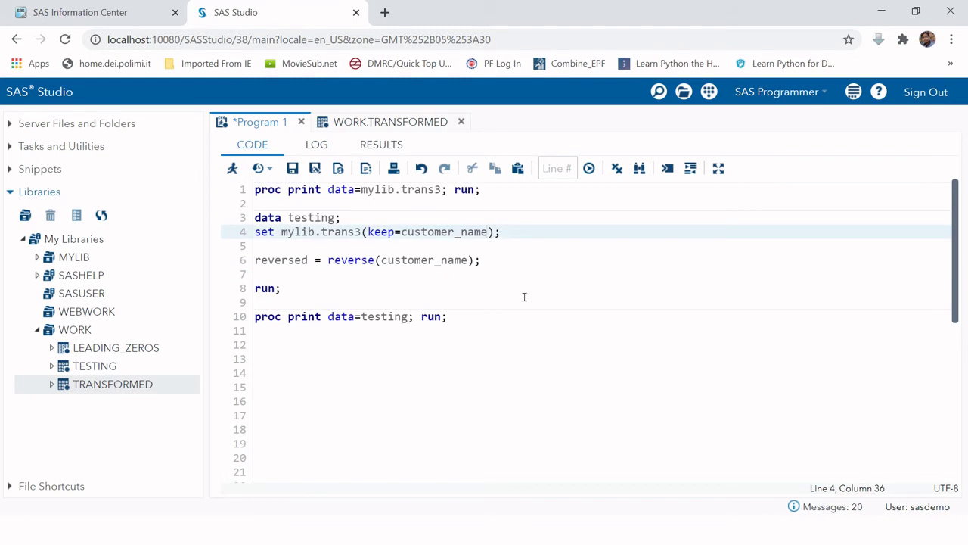
{"action": "type", "text": "tran"}
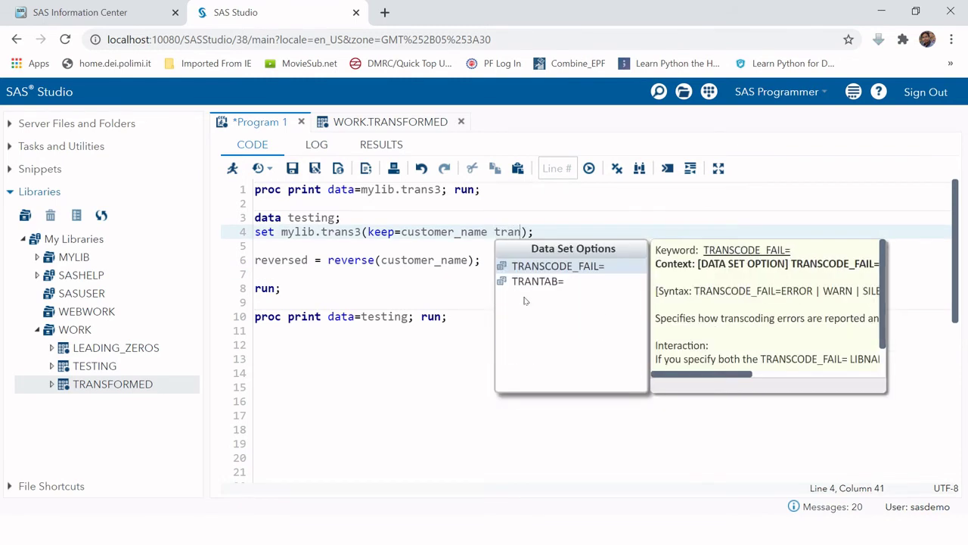
{"action": "type", "text": "saction"}
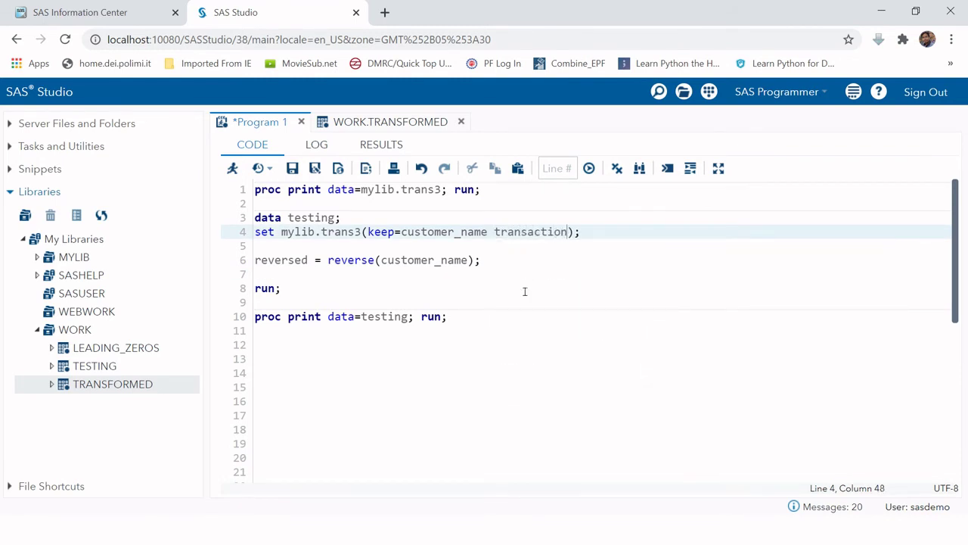
{"action": "type", "text": "_amount"}
{"action": "key", "text": "ctrl+shift+Left"}
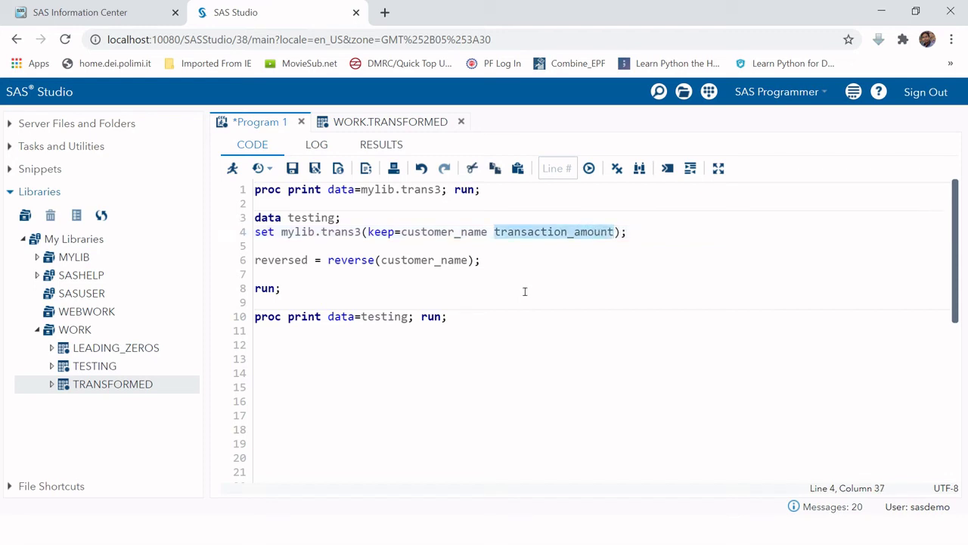
Step: Add reversed2 = reverse(transaction_amount); and select the data step and print
{"action": "key", "text": "Down"}
{"action": "key", "text": "Down"}
{"action": "key", "text": "Return"}
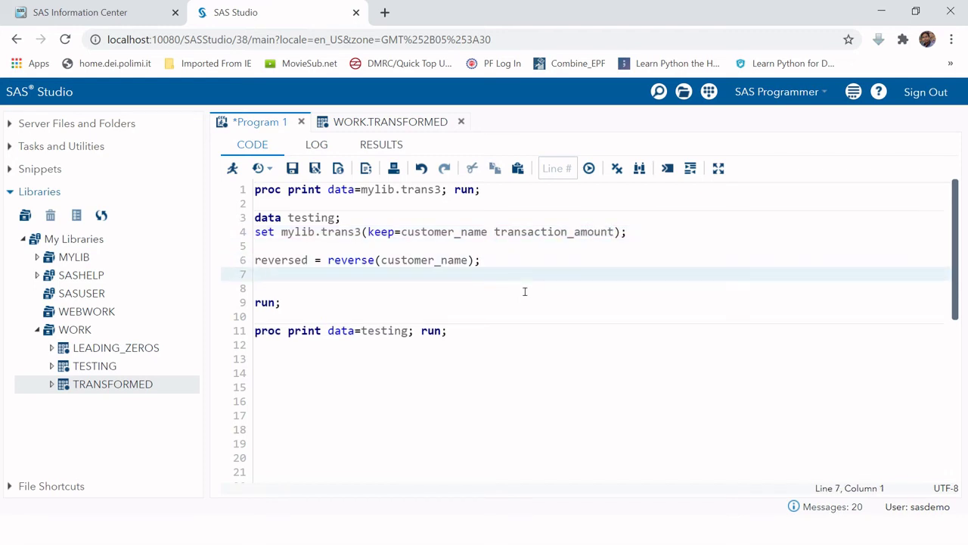
{"action": "type", "text": "rever"}
{"action": "type", "text": "sed2 = "}
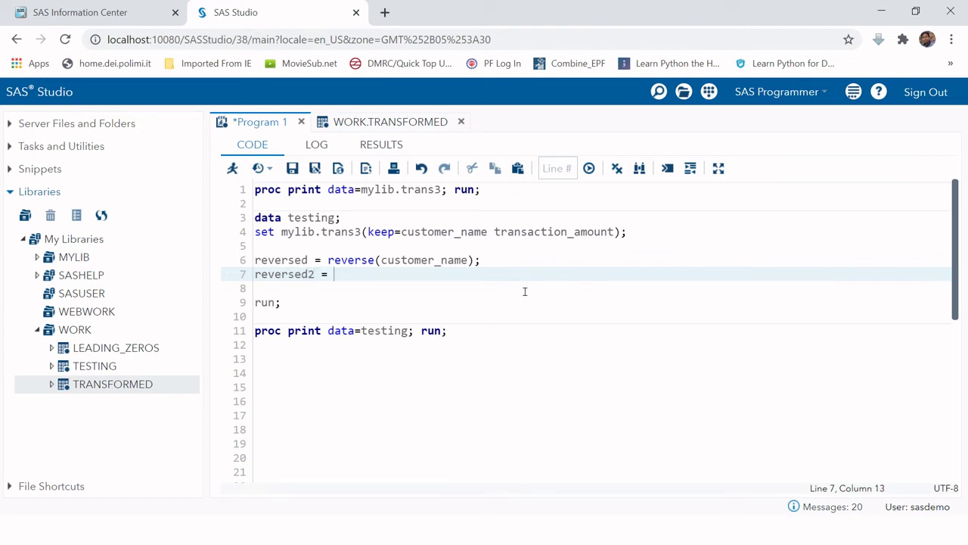
{"action": "type", "text": "reverse"}
{"action": "type", "text": "(transaction_amount"}
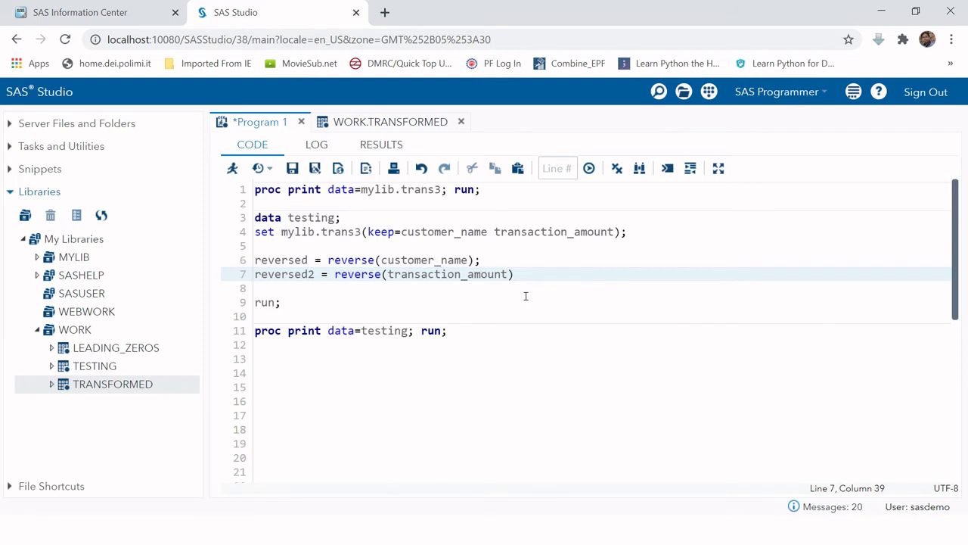
{"action": "type", "text": ");"}
{"action": "key", "text": "Down"}
{"action": "key", "text": "Down"}
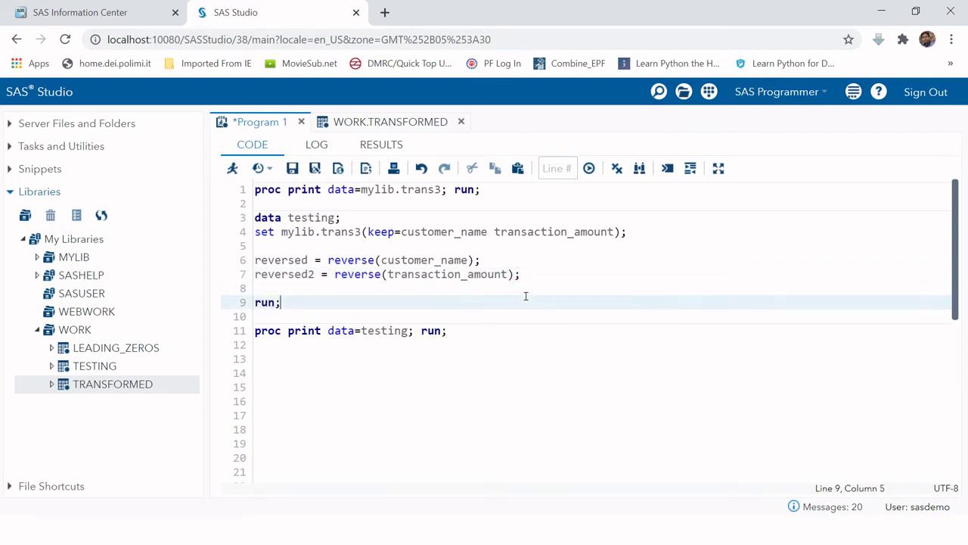
{"action": "key", "text": "Down"}
{"action": "key", "text": "Down"}
{"action": "key", "text": "shift+Home"}
{"action": "key", "text": "shift+Up"}
{"action": "key", "text": "shift+Up"}
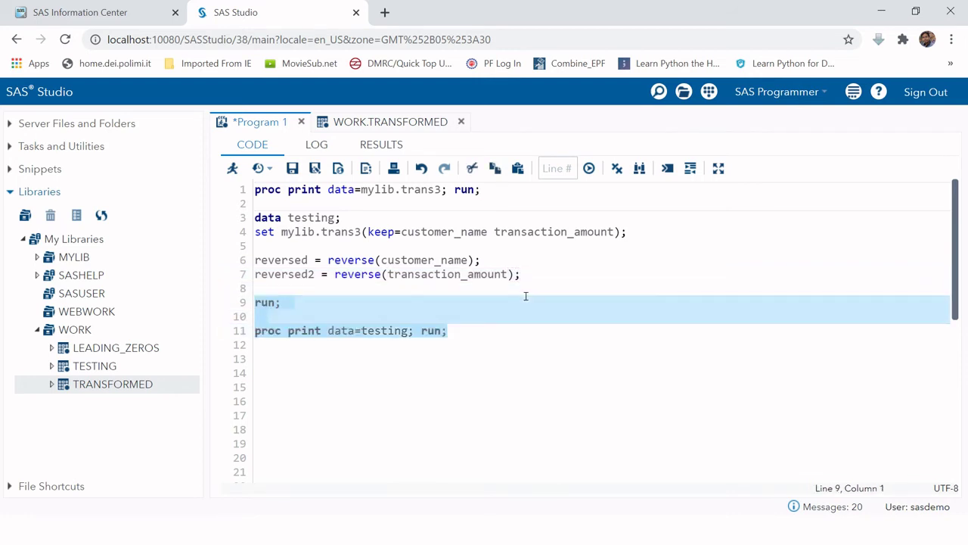
{"action": "key", "text": "shift+Up"}
{"action": "key", "text": "shift+Up"}
{"action": "key", "text": "shift+Up"}
{"action": "key", "text": "shift+Up"}
{"action": "key", "text": "shift+Up"}
{"action": "key", "text": "shift+Up"}
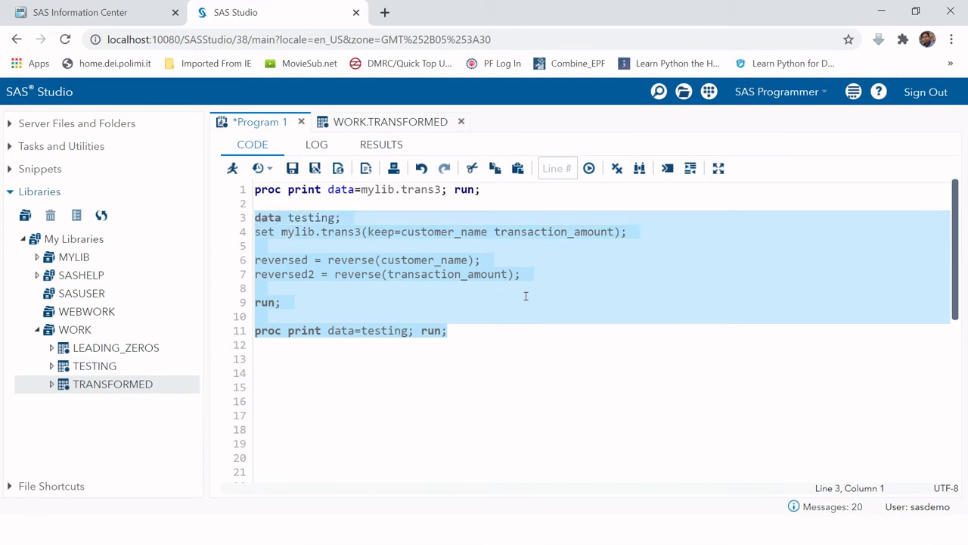
Step: Run the selected data step and print to list reversed2 beside transaction_amount
{"action": "key", "text": "F3"}
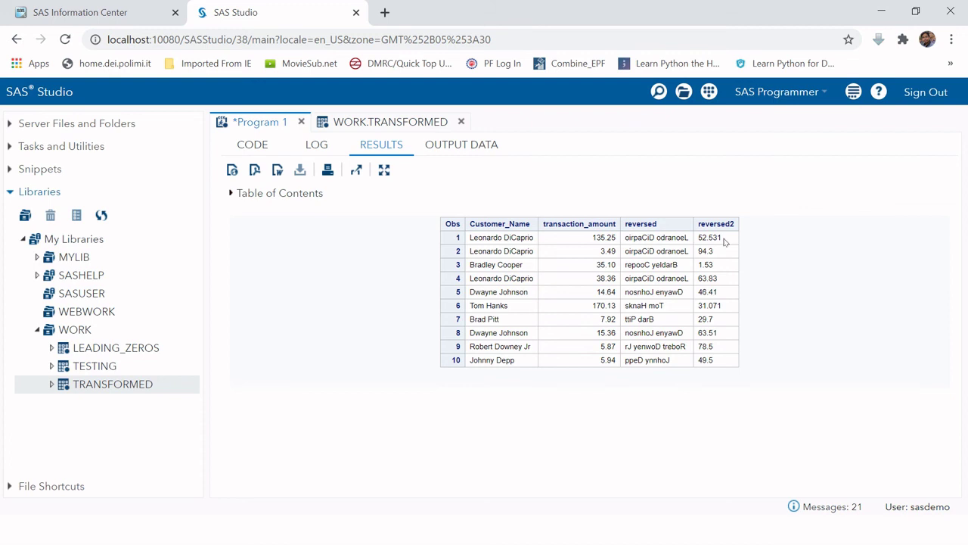
Step: Inspect the four-column WORK.TESTING output data, then go back to the code
{"action": "left_click", "coordinate": [476, 145]}
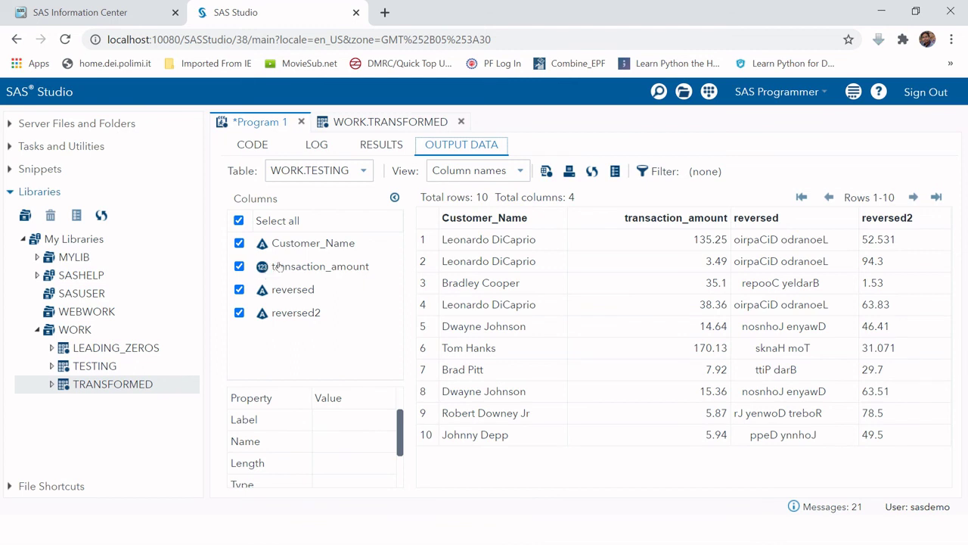
{"action": "left_click", "coordinate": [255, 146]}
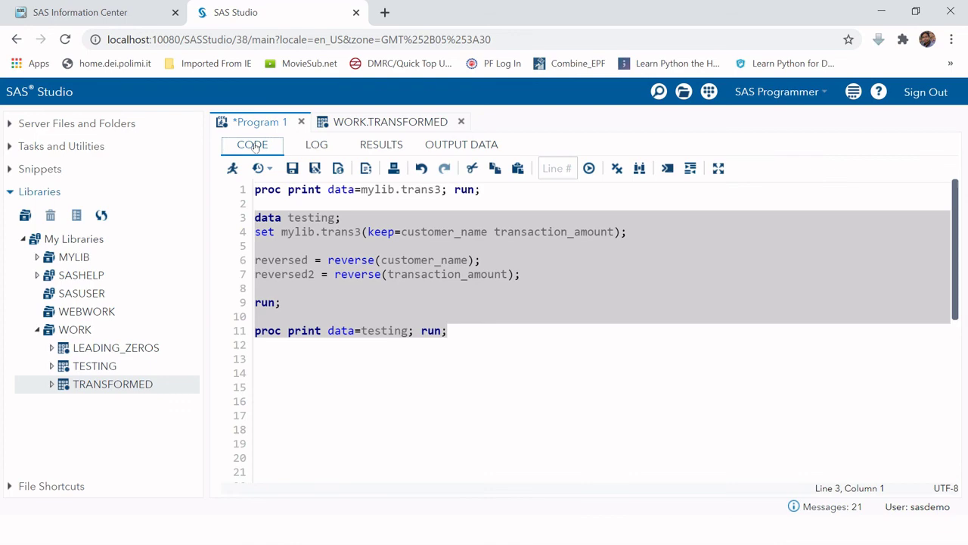
{"action": "left_click", "coordinate": [403, 286]}
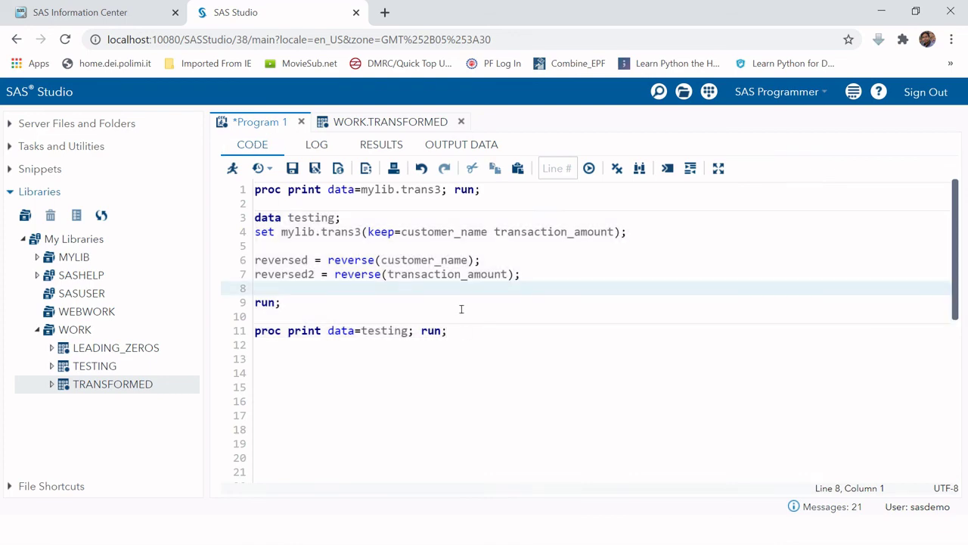